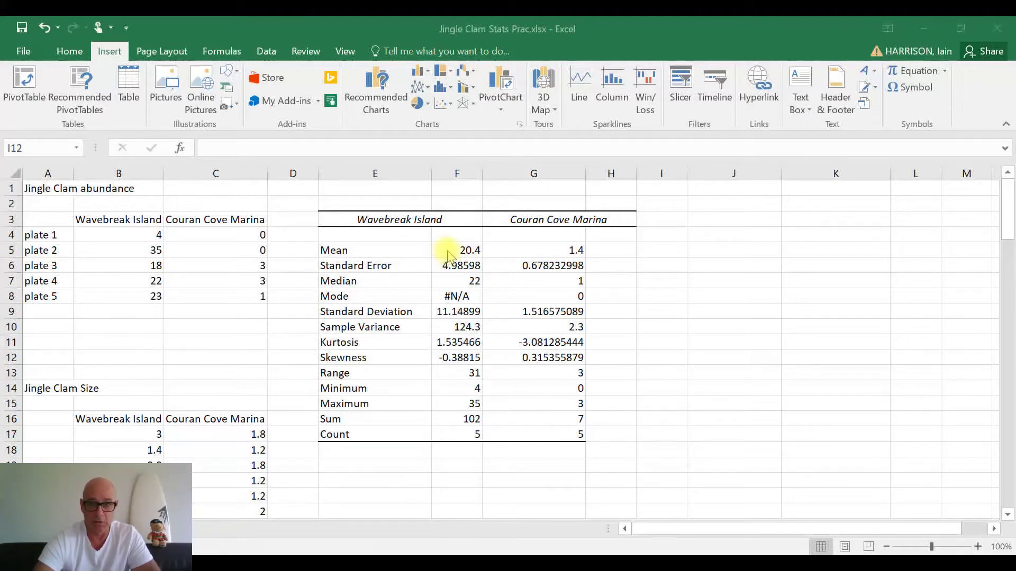
# Select the two site means in F5:G5 (20.4 and 1.4) to chart them.
pyautogui.hotkey('alt', 'Tab')
pyautogui.moveTo(450, 251); pyautogui.dragTo(511, 249)
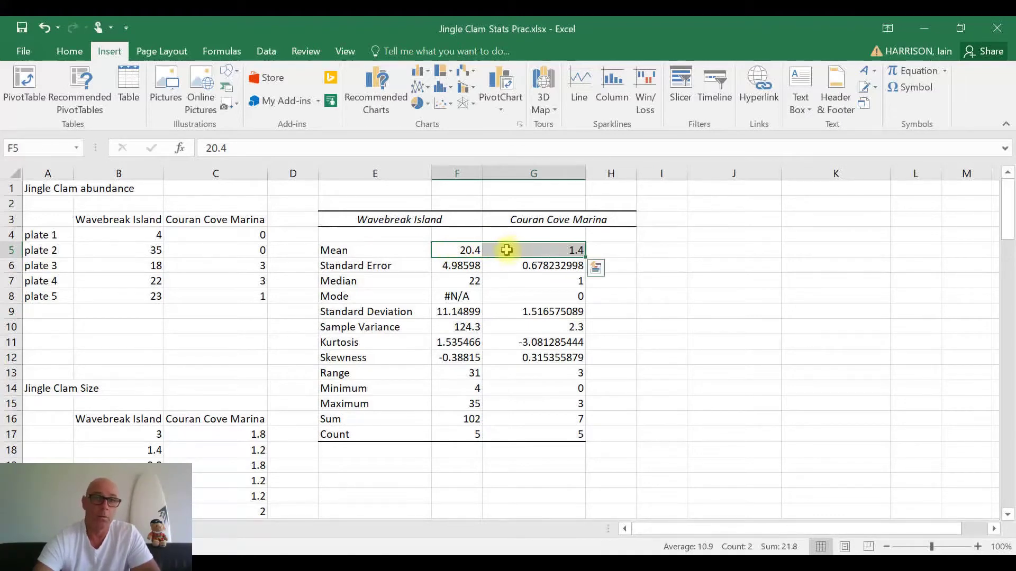
pyautogui.click(70, 52)
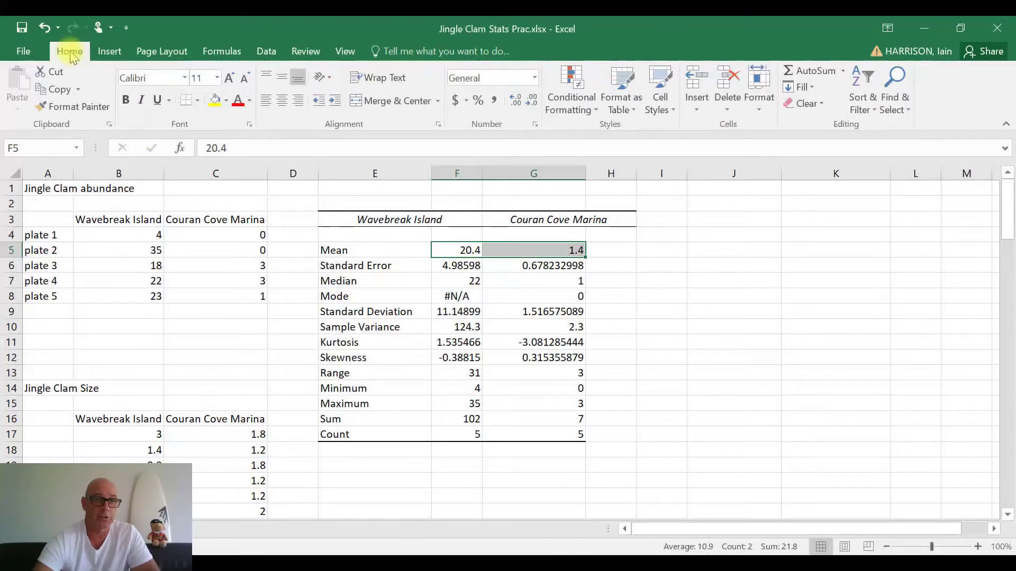
pyautogui.click(109, 53)
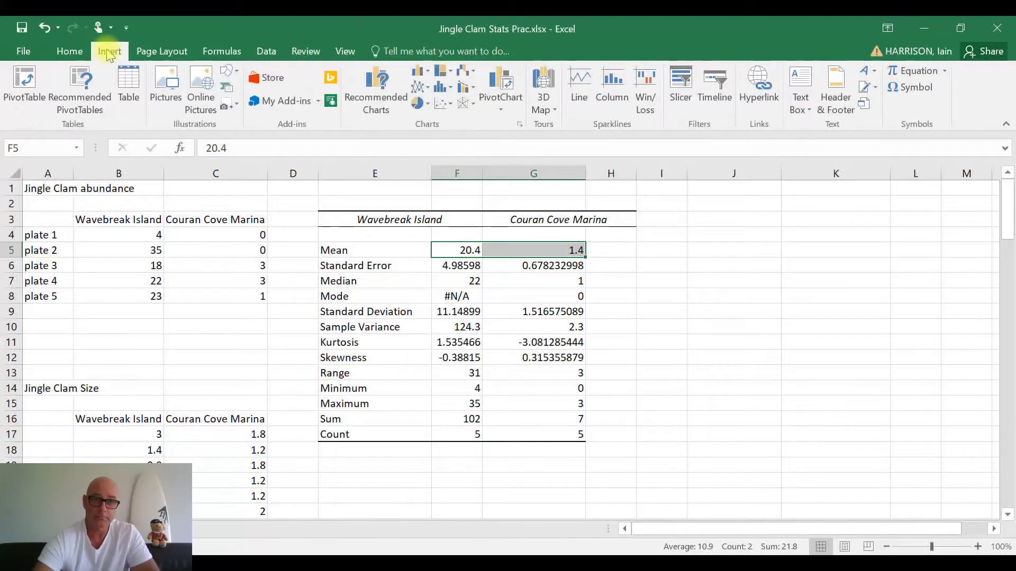
# Insert a 2-D Clustered Column chart of F5:G5, keeping the default 'Chart Title'.
pyautogui.click(419, 73)
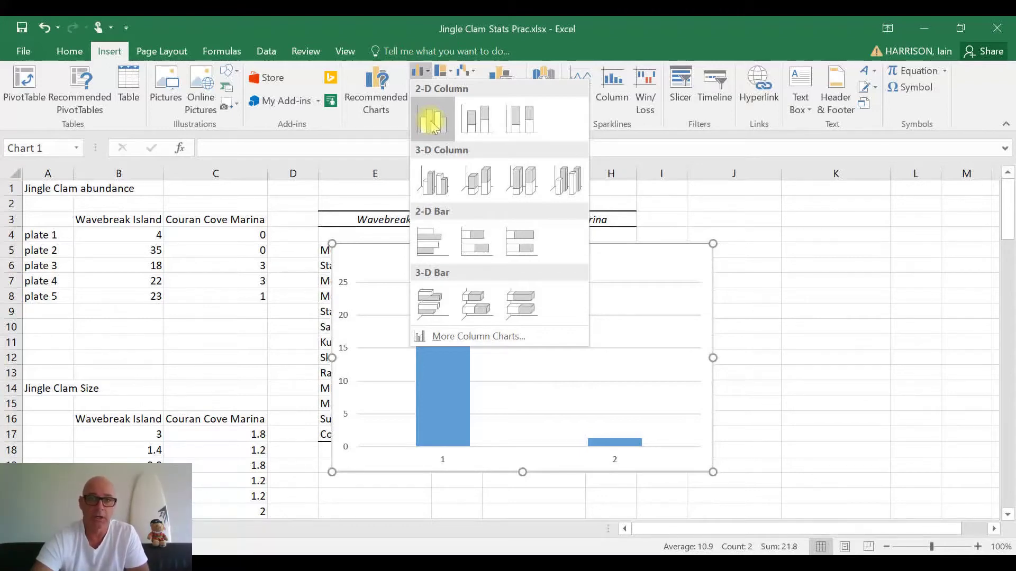
pyautogui.click(431, 122)
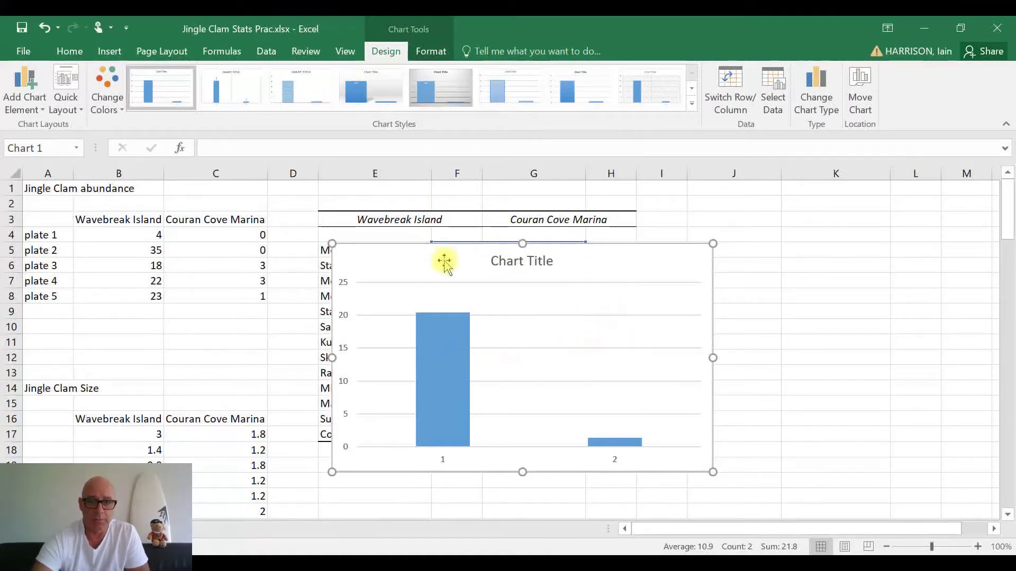
# Shrink the chart's plot area from its top-right corner and nudge it slightly lower.
pyautogui.moveTo(460, 343)
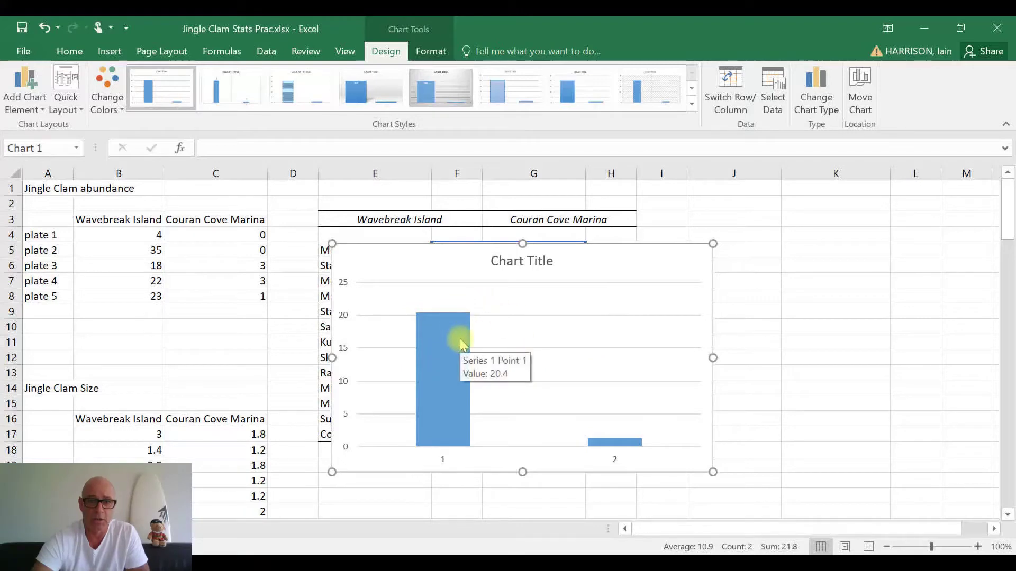
pyautogui.click(530, 261)
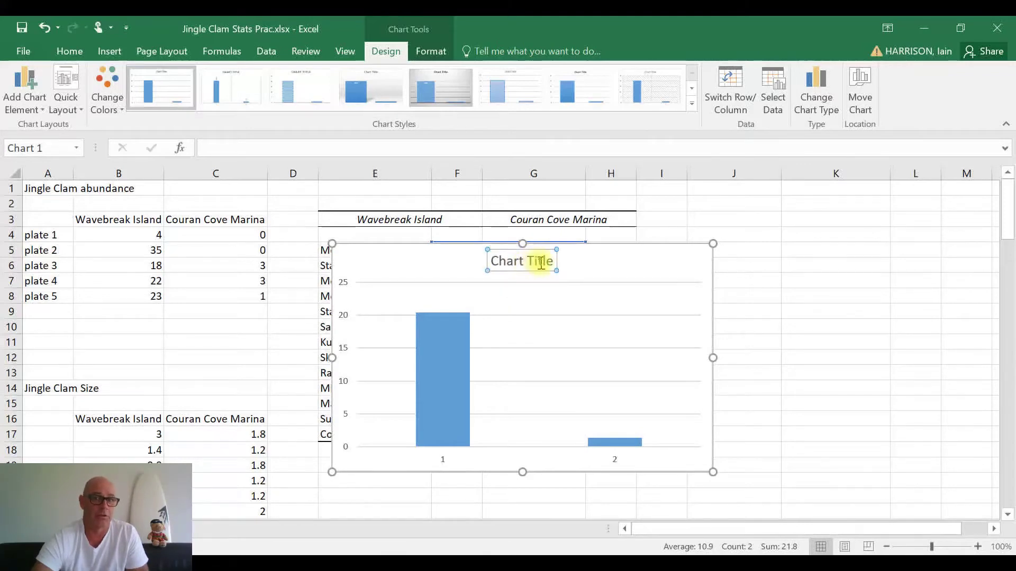
pyautogui.click(605, 269)
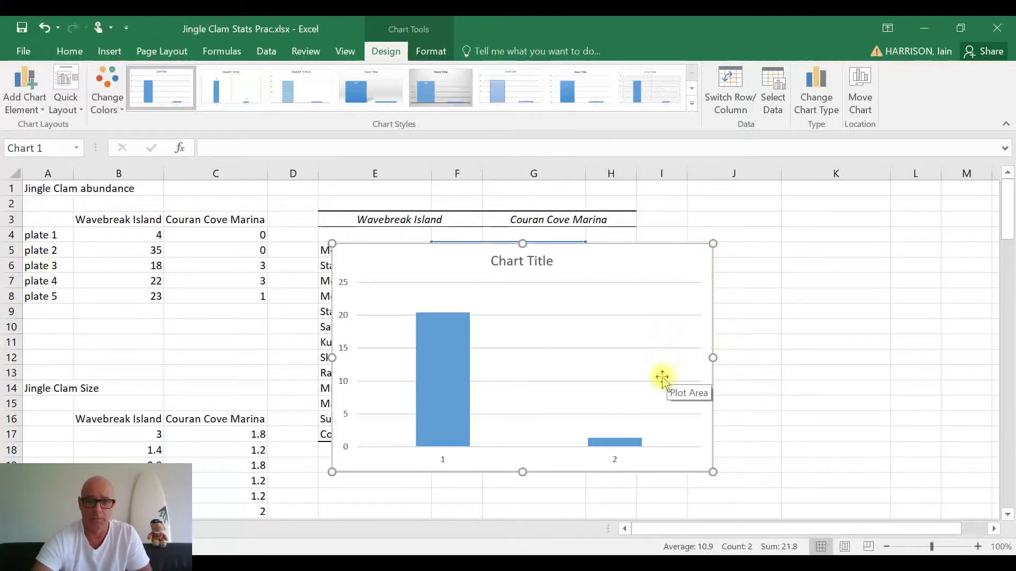
pyautogui.click(699, 287)
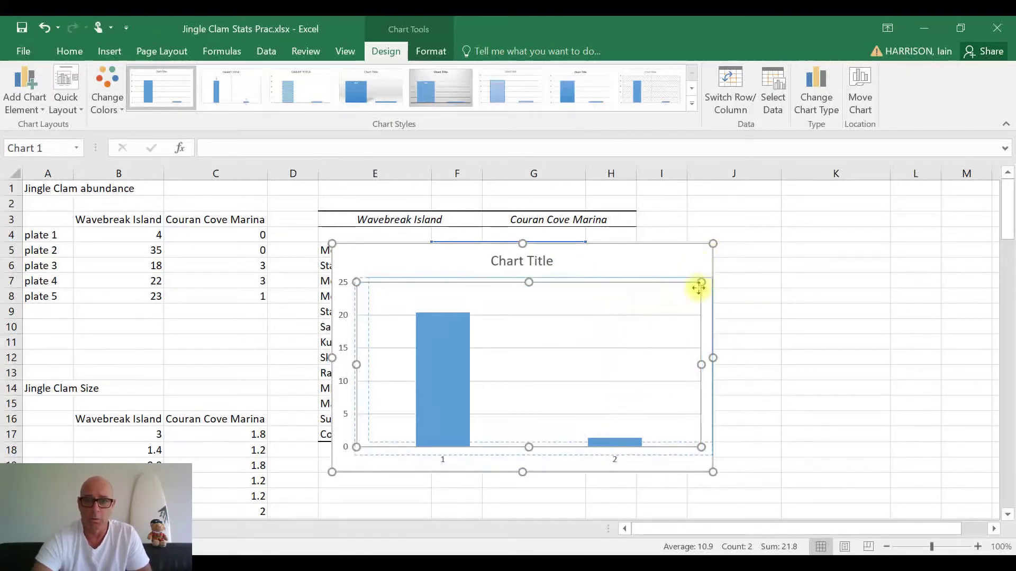
pyautogui.moveTo(698, 287); pyautogui.dragTo(607, 292)
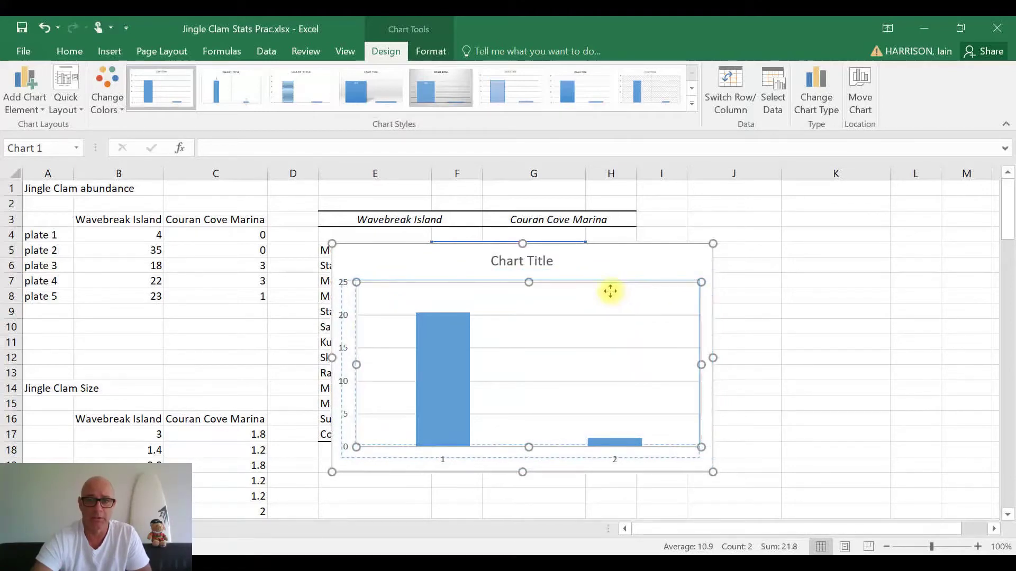
pyautogui.moveTo(612, 297); pyautogui.dragTo(612, 298)
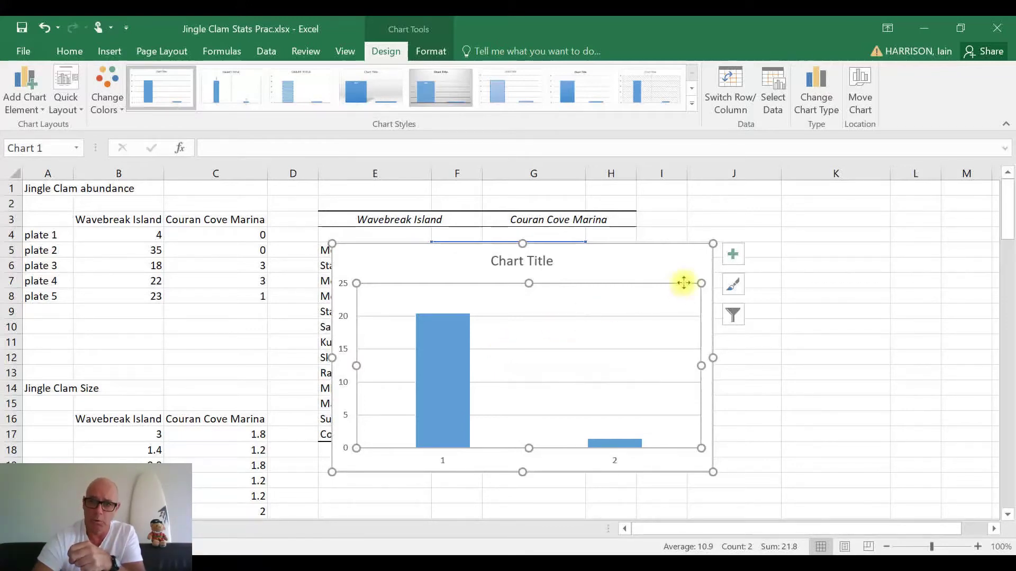
pyautogui.click(733, 259)
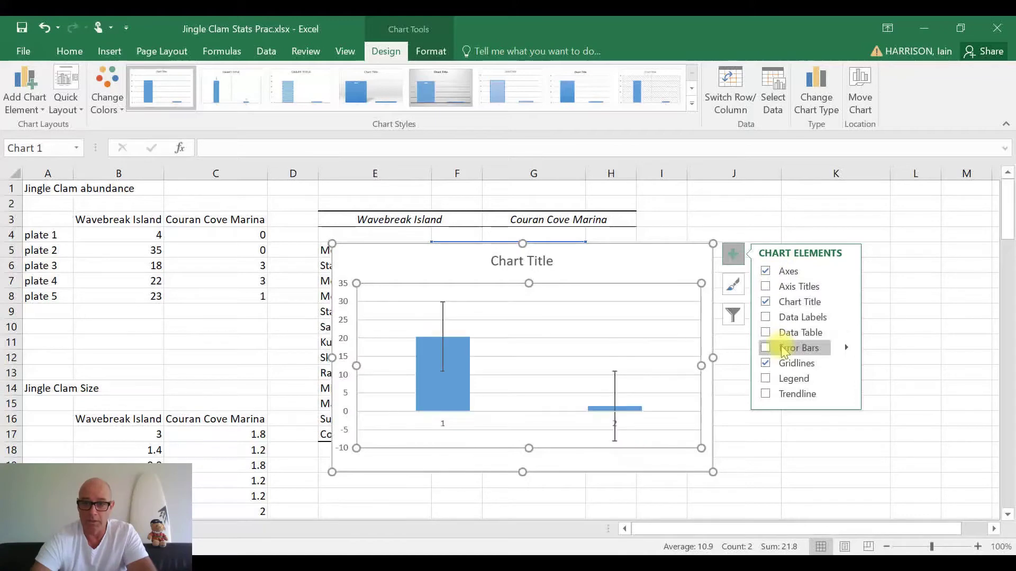
# Add error bars to both columns and bring up their full formatting options.
pyautogui.click(765, 348)
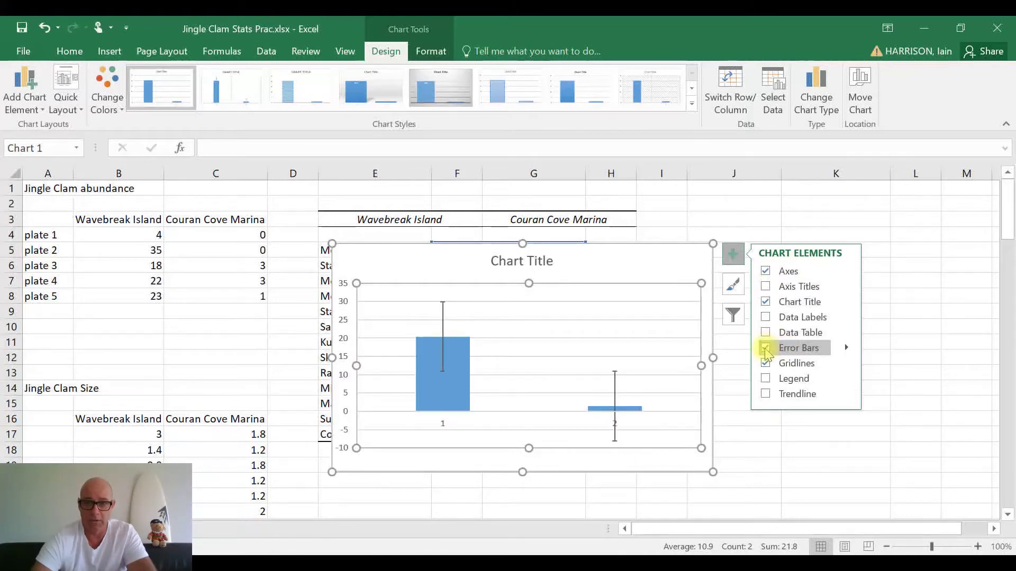
pyautogui.click(847, 352)
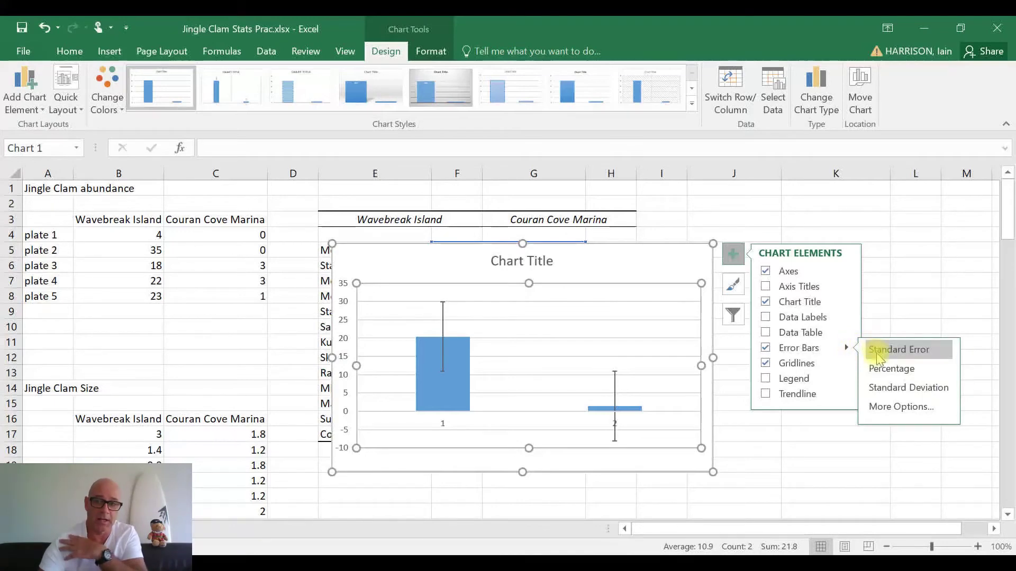
pyautogui.click(881, 408)
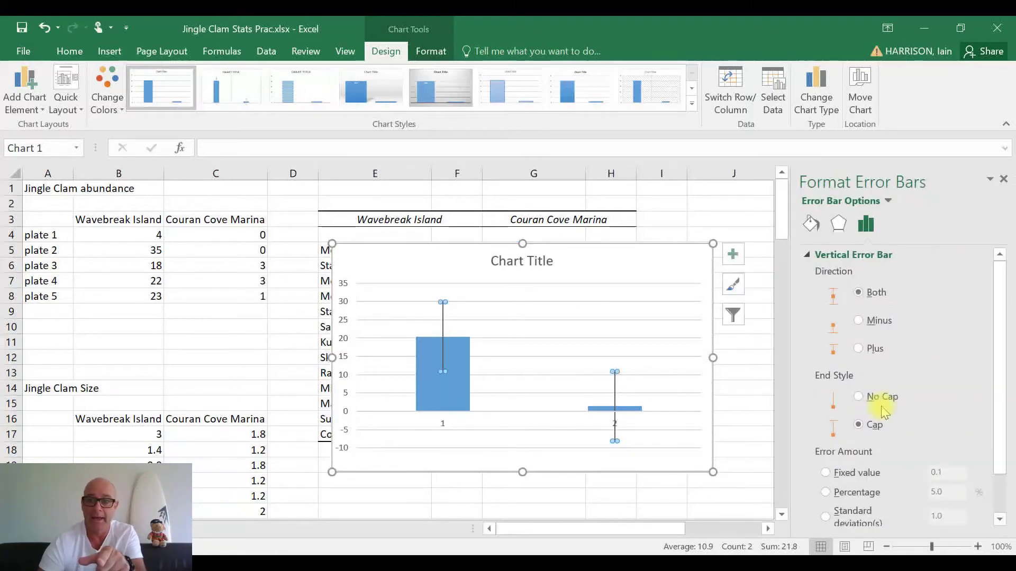
# Set the error bars' Error Amount to Custom in the Format Error Bars pane.
pyautogui.click(999, 520)
pyautogui.click(999, 520)
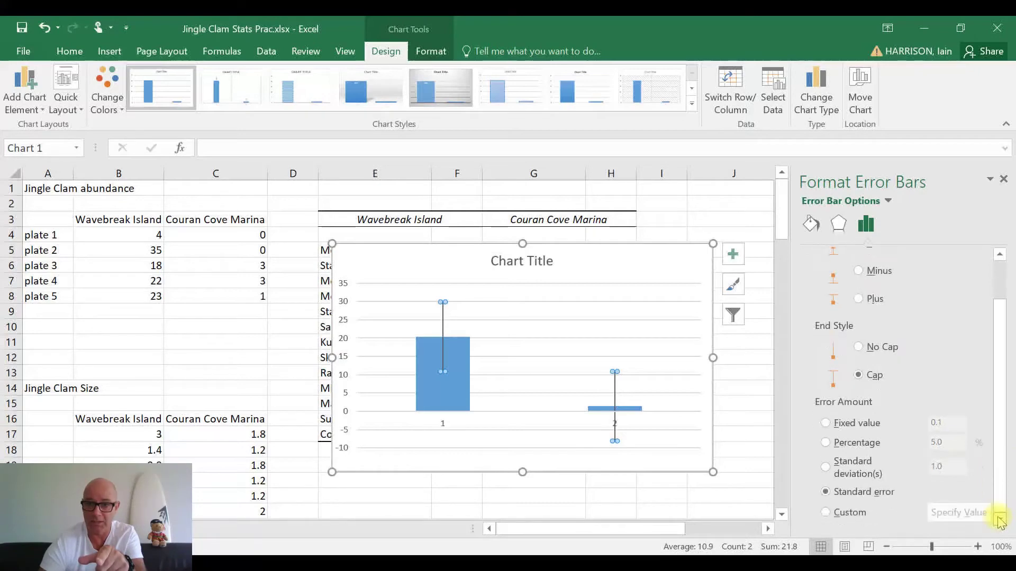
pyautogui.click(826, 513)
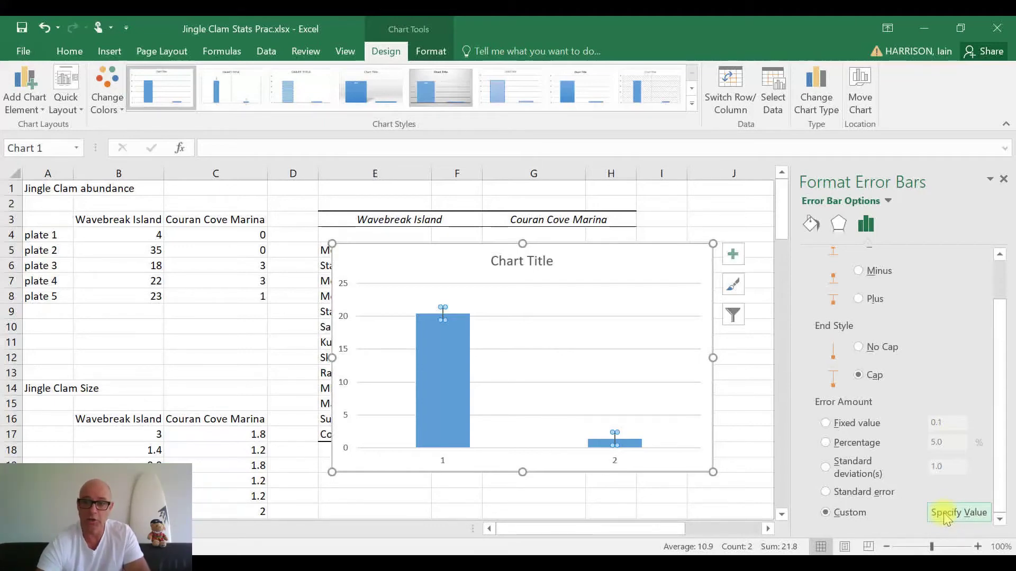
# Cancel the Custom Error Bars dialog unchanged and move the chart down-left off the stats table.
pyautogui.click(958, 512)
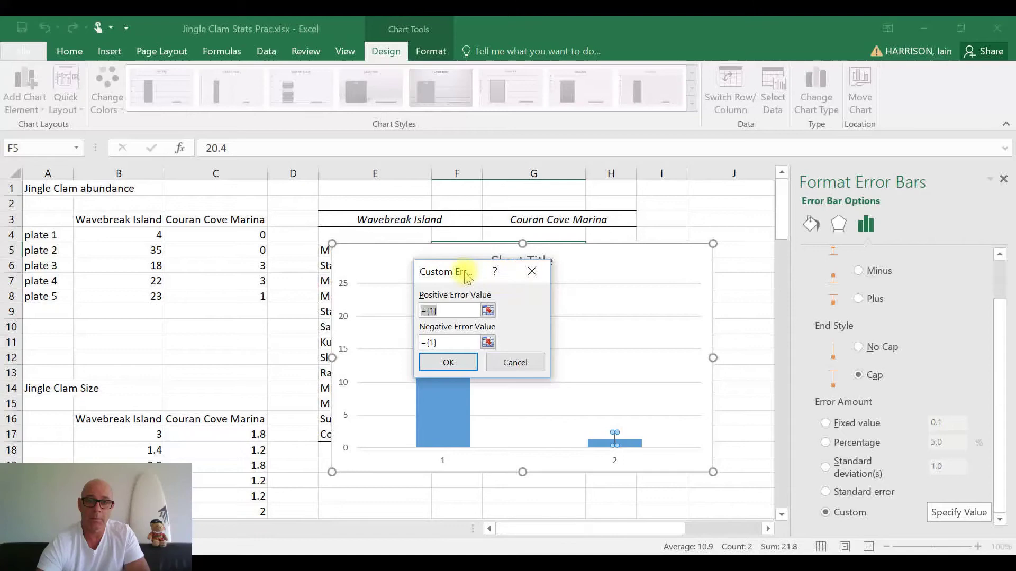
pyautogui.moveTo(467, 274); pyautogui.dragTo(776, 221)
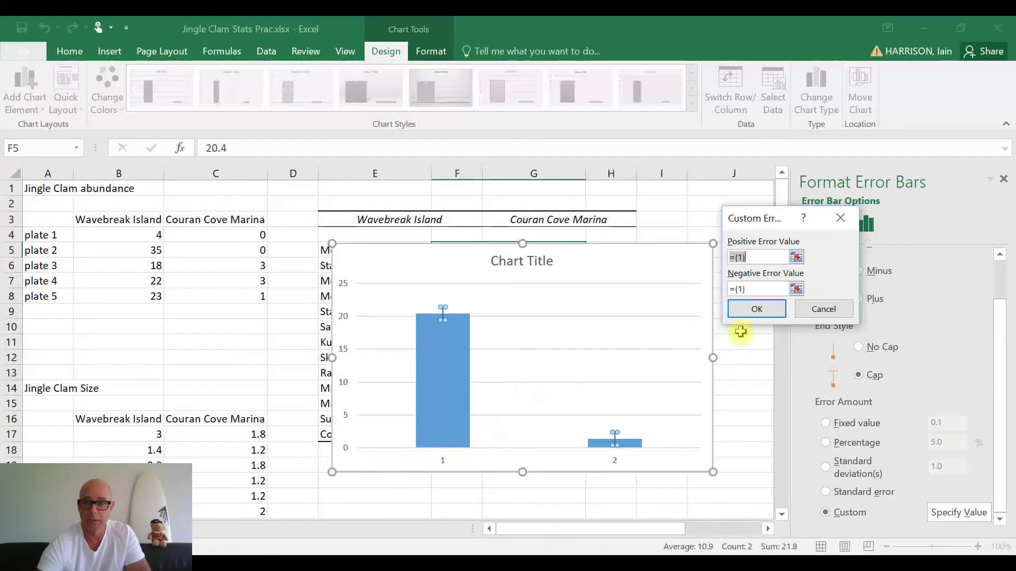
pyautogui.click(815, 315)
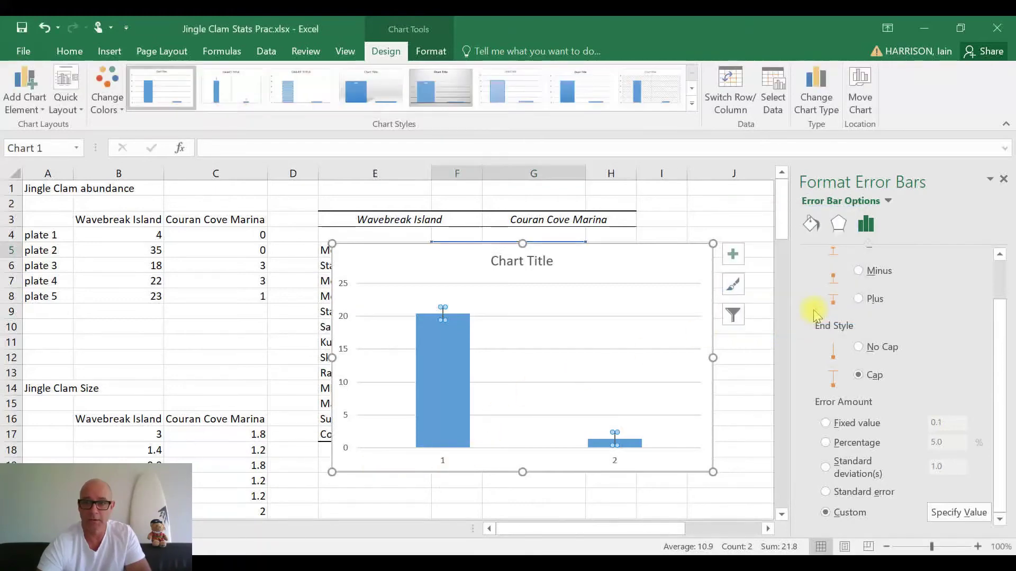
pyautogui.moveTo(622, 258); pyautogui.dragTo(392, 293)
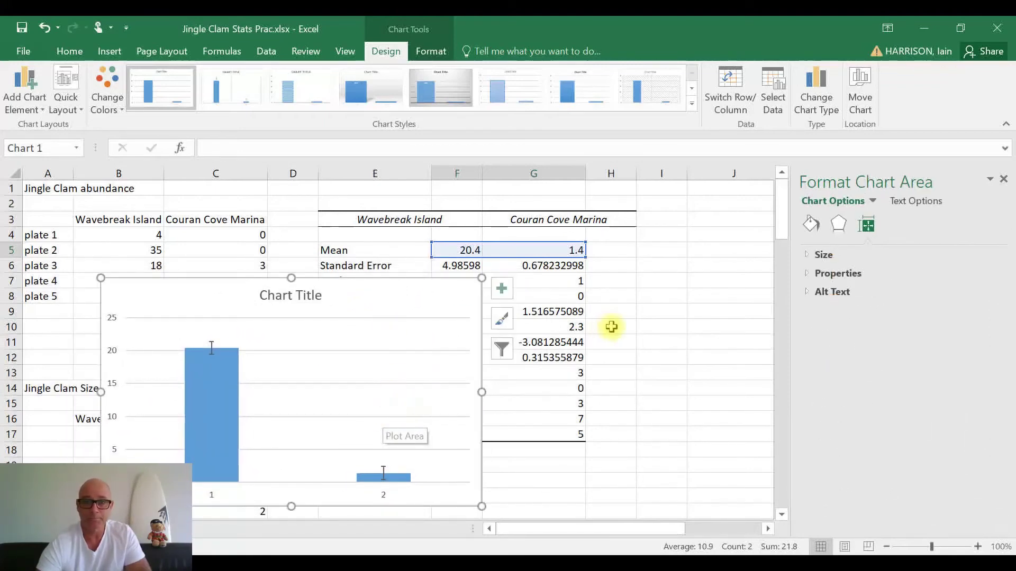
# Reopen the error bar options with a Custom amount and bring up the custom error values entry.
pyautogui.click(502, 289)
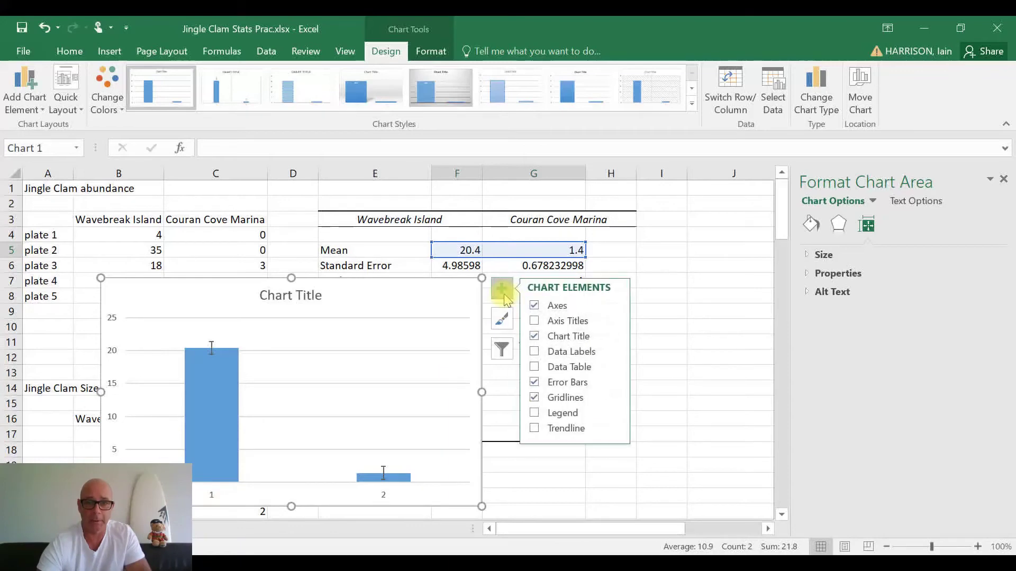
pyautogui.click(614, 383)
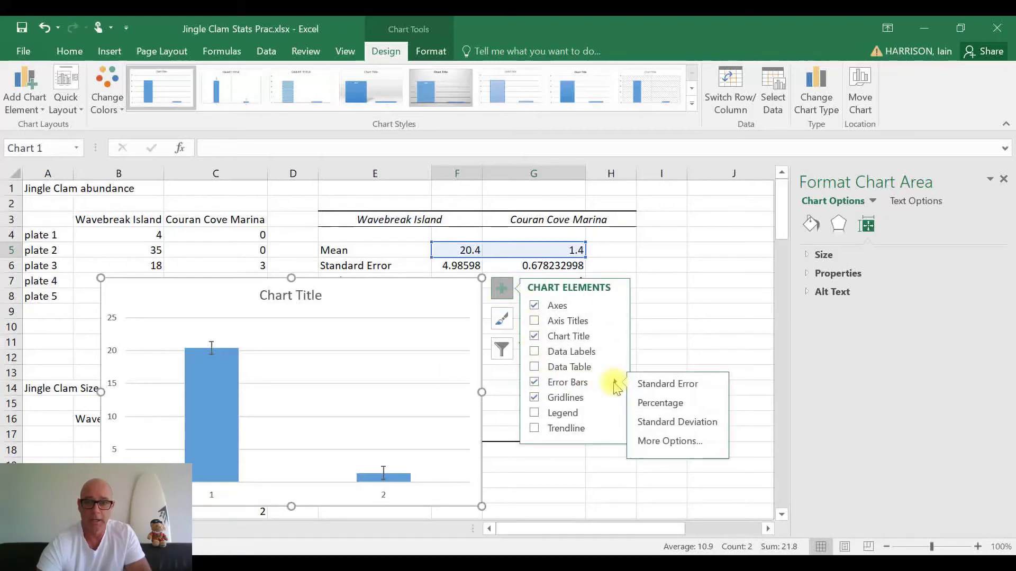
pyautogui.click(655, 443)
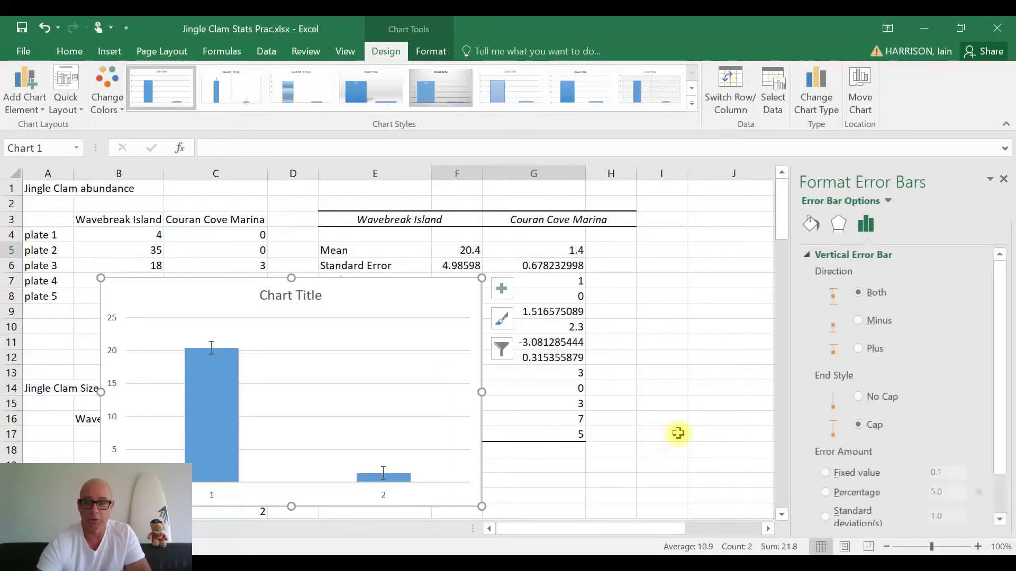
pyautogui.click(1000, 521)
pyautogui.click(999, 521)
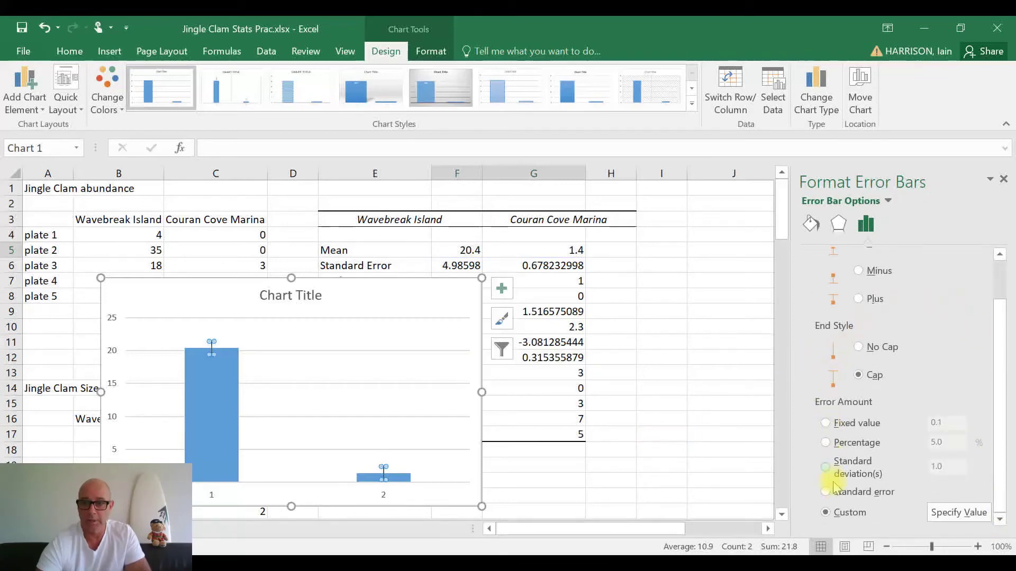
pyautogui.click(939, 516)
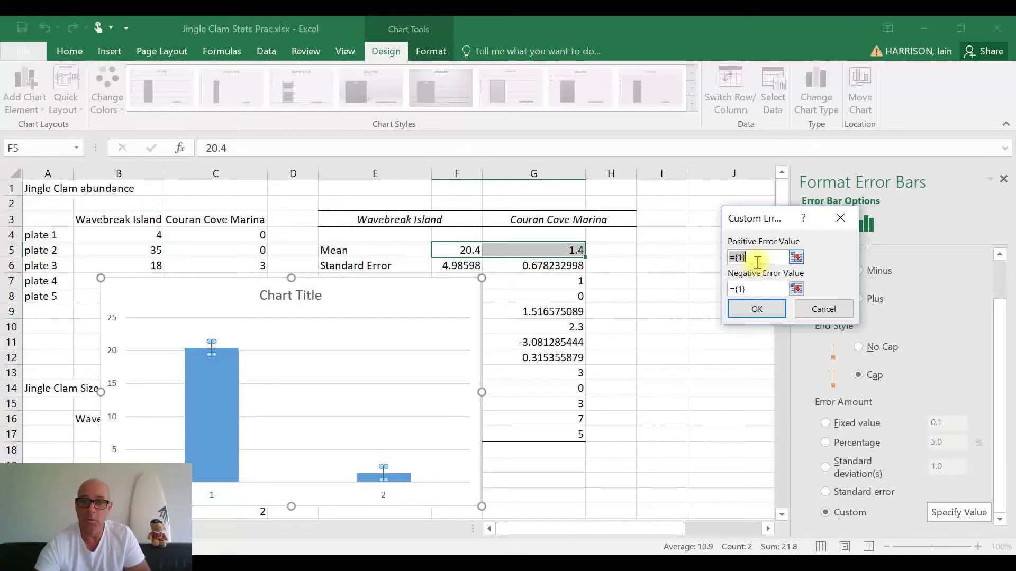
# Set both positive and negative custom error values to the standard errors in F6:G6.
pyautogui.moveTo(453, 265); pyautogui.dragTo(537, 272)
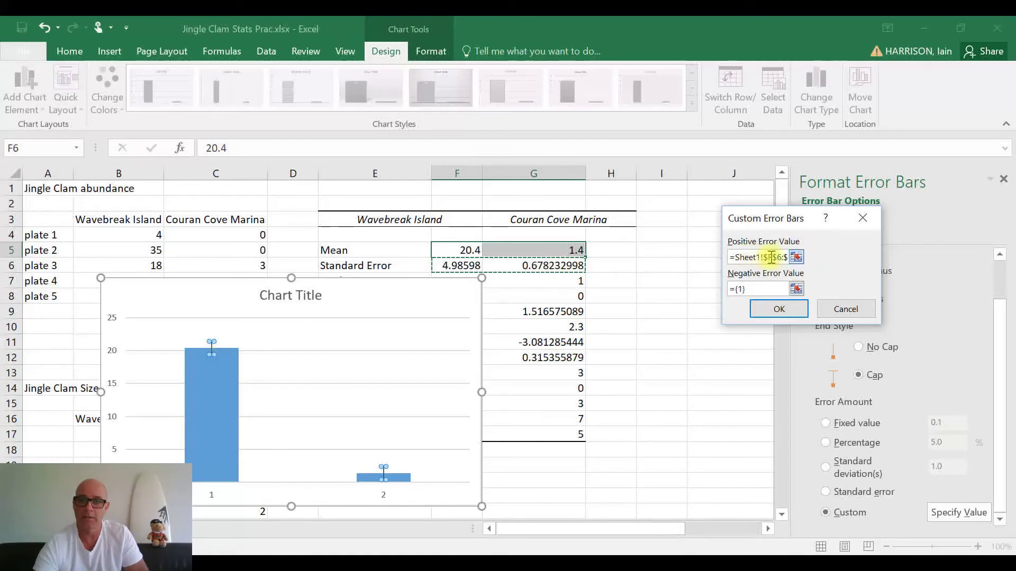
pyautogui.click(778, 288)
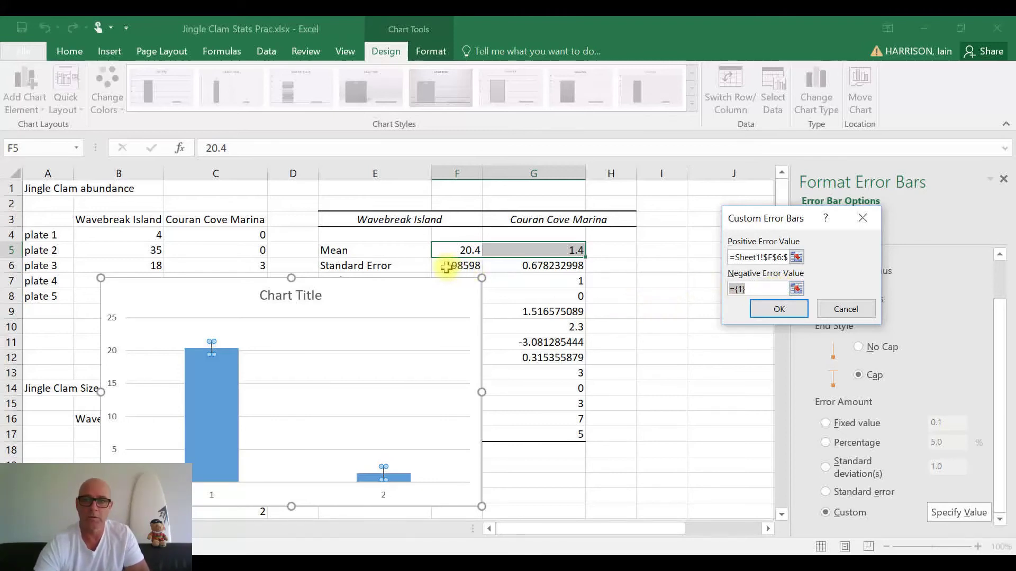
pyautogui.moveTo(446, 267); pyautogui.dragTo(530, 267)
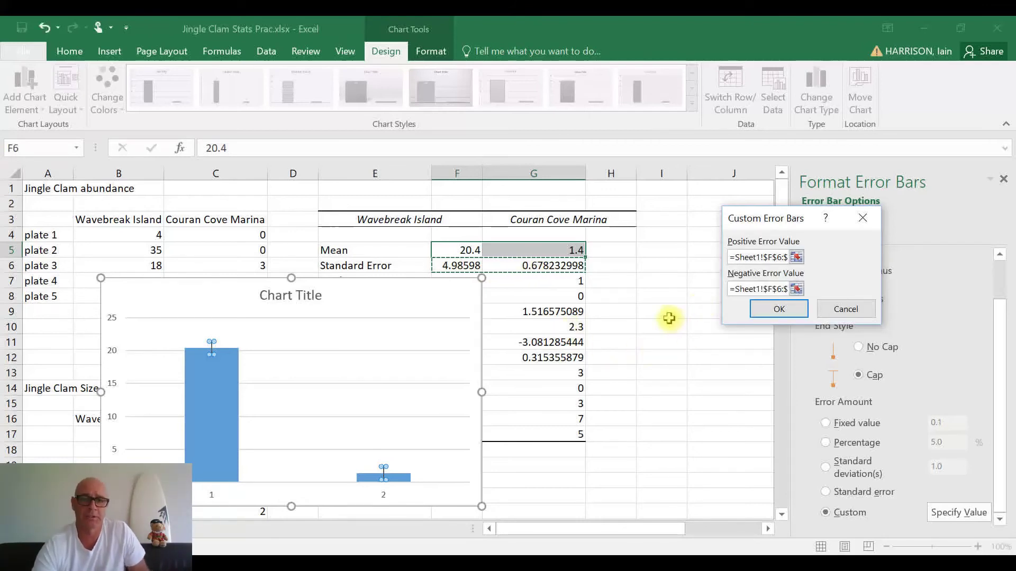
pyautogui.click(782, 310)
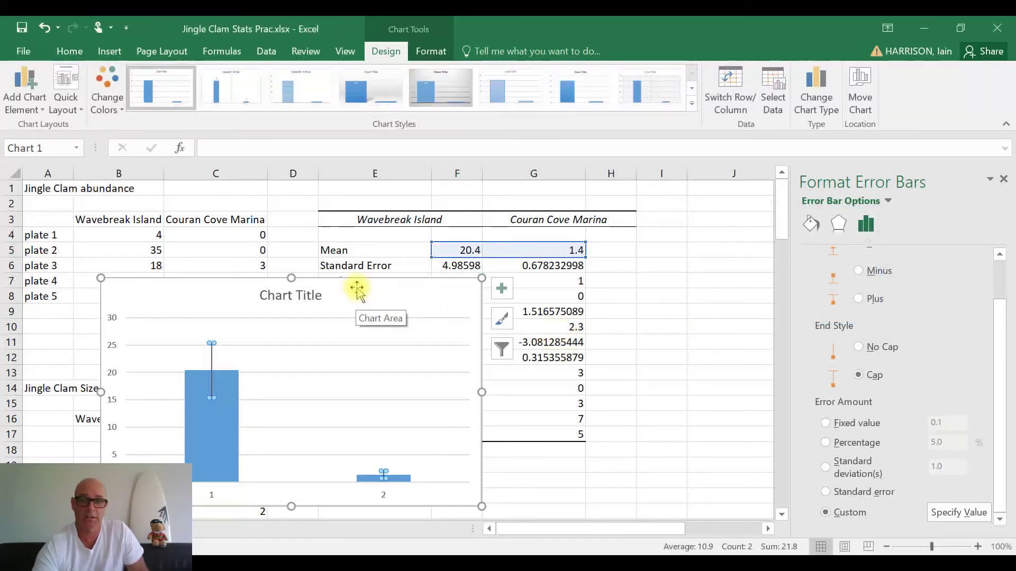
# Close the Format Error Bars pane and place the chart beside the stats table over columns I–M.
pyautogui.click(1003, 181)
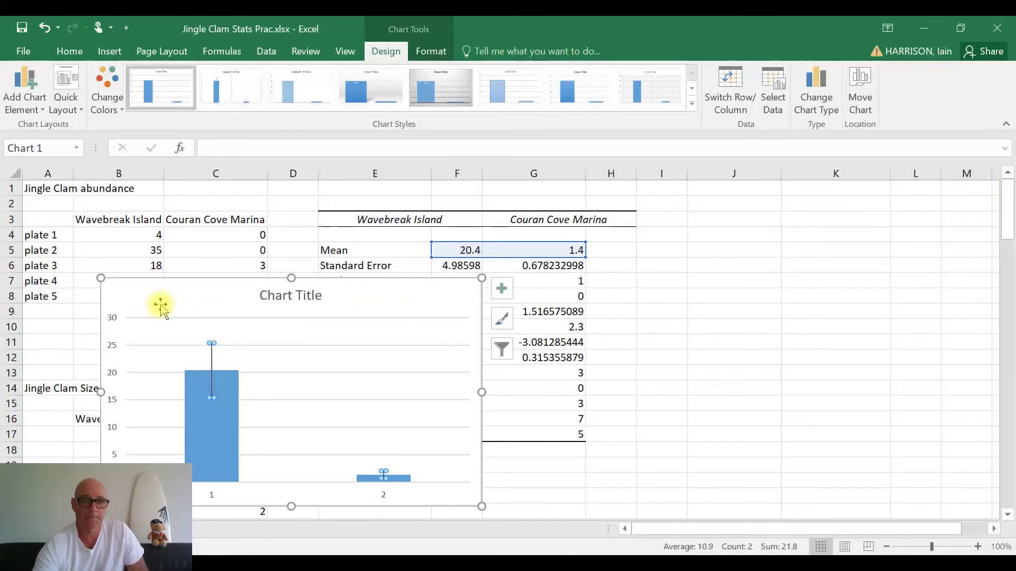
pyautogui.moveTo(238, 303); pyautogui.dragTo(707, 241)
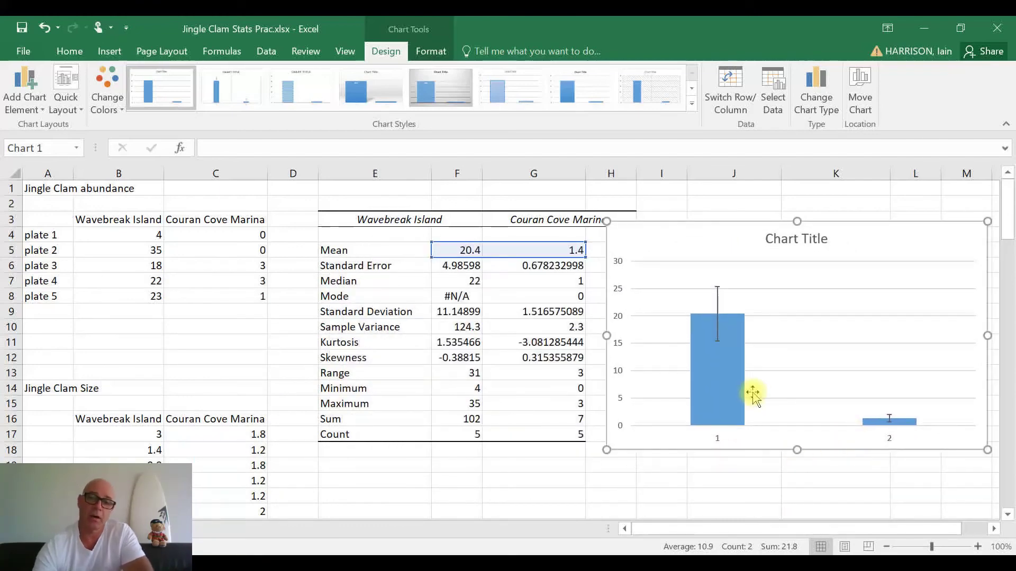
pyautogui.moveTo(726, 351)
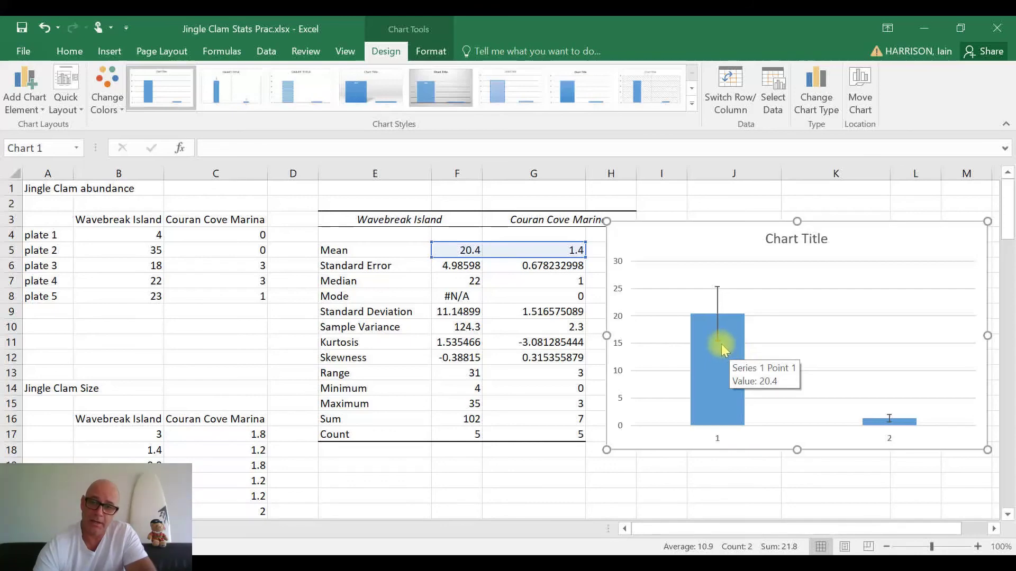